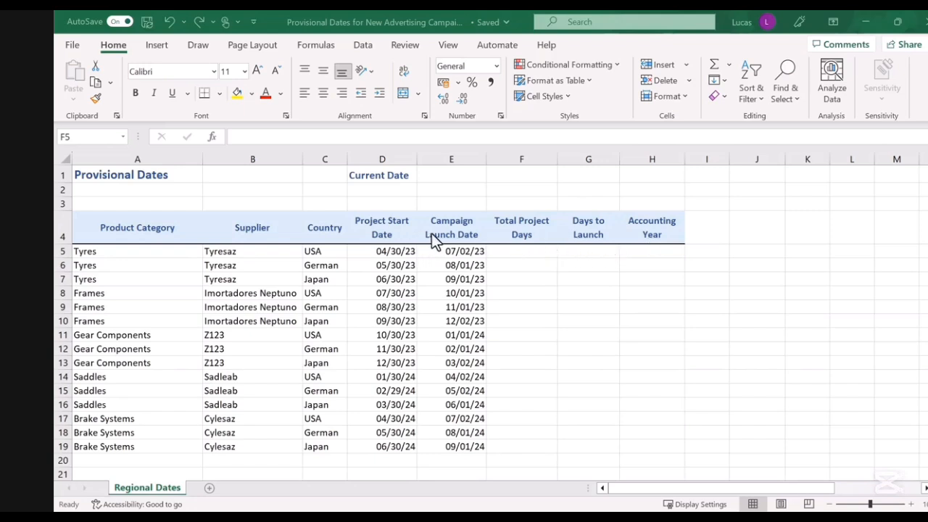
Switch the row 5 start and launch dates to General number format, then undo the format change
{"action": "left_click", "coordinate": [395, 251]}
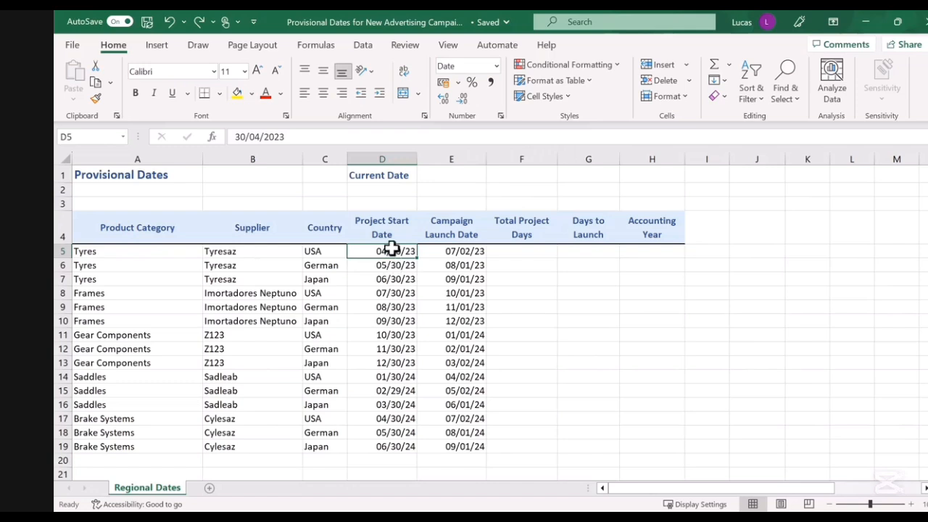
{"action": "left_click_drag", "start_coordinate": [421, 252], "coordinate": [420, 251]}
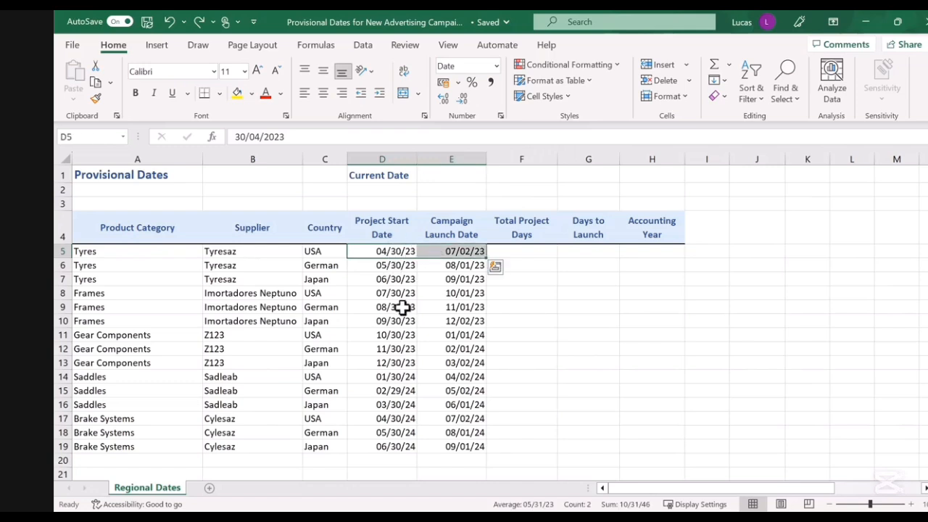
{"action": "left_click", "coordinate": [496, 66]}
{"action": "left_click", "coordinate": [493, 89]}
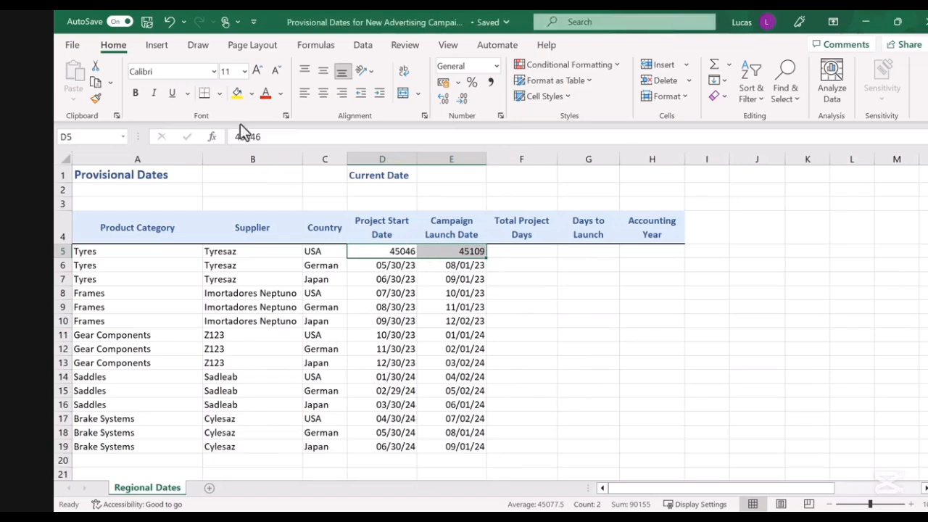
{"action": "left_click", "coordinate": [170, 21]}
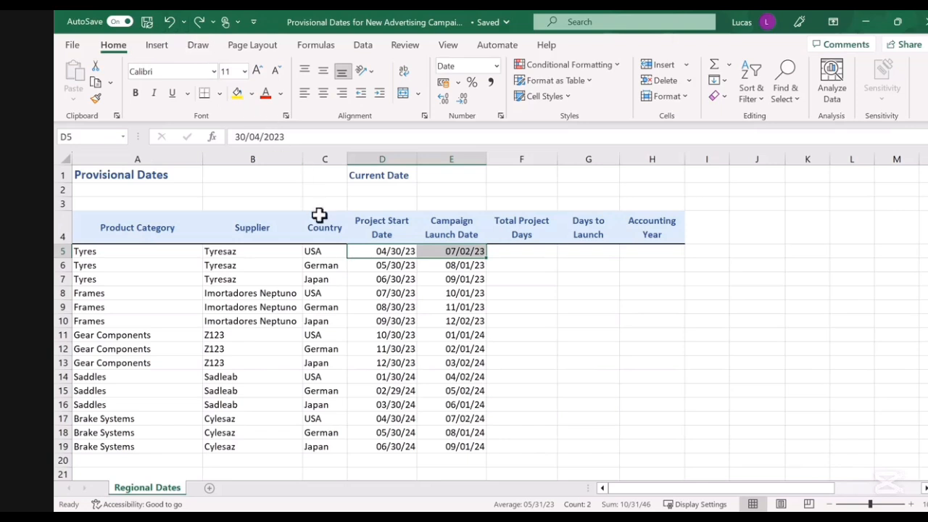
Enter a formula in F5 subtracting the project start date from the campaign launch date
{"action": "left_click", "coordinate": [375, 253]}
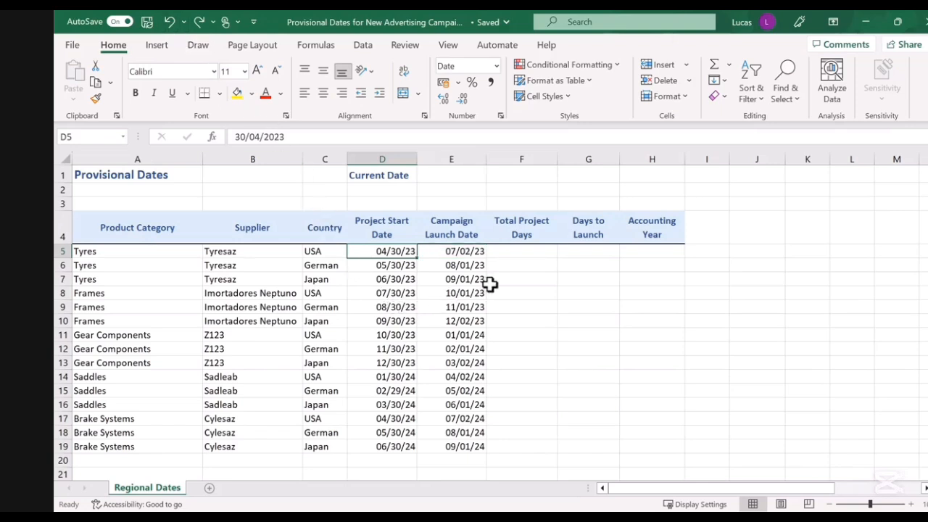
{"action": "left_click", "coordinate": [536, 250]}
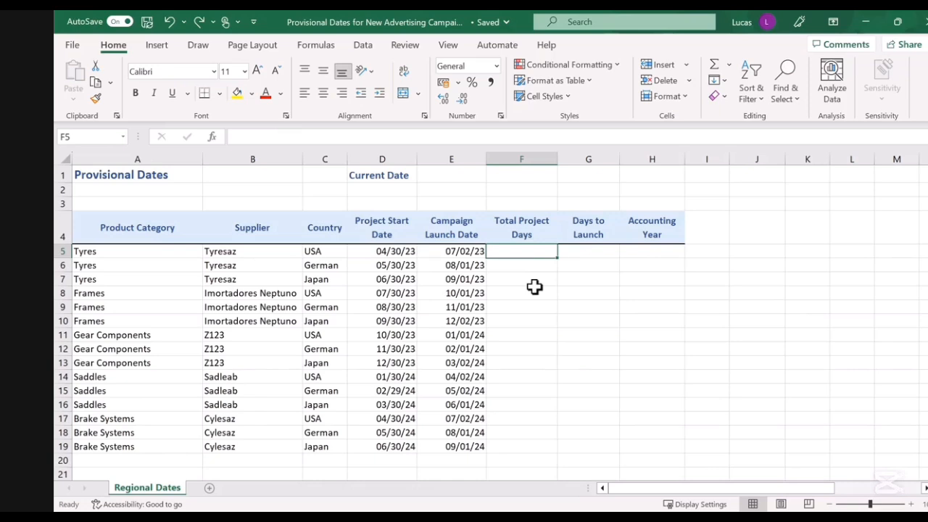
{"action": "type", "text": "="}
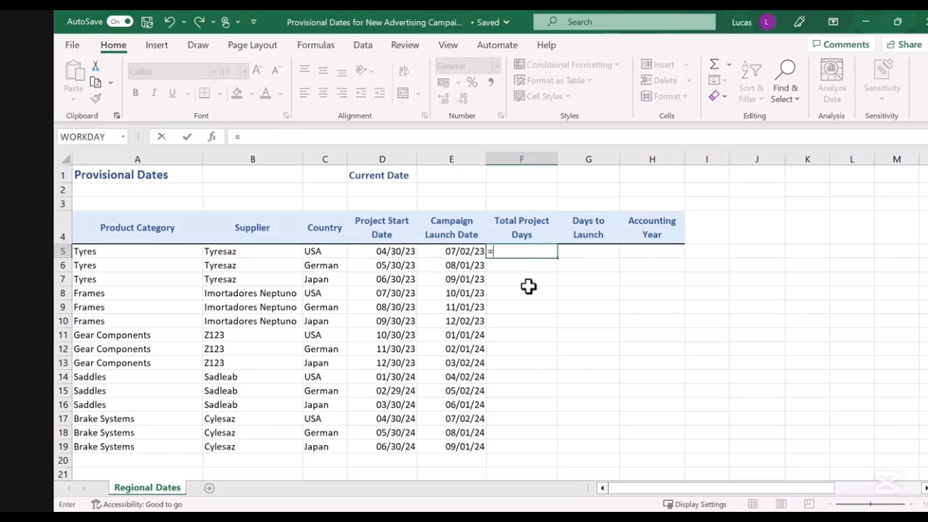
{"action": "left_click", "coordinate": [453, 251]}
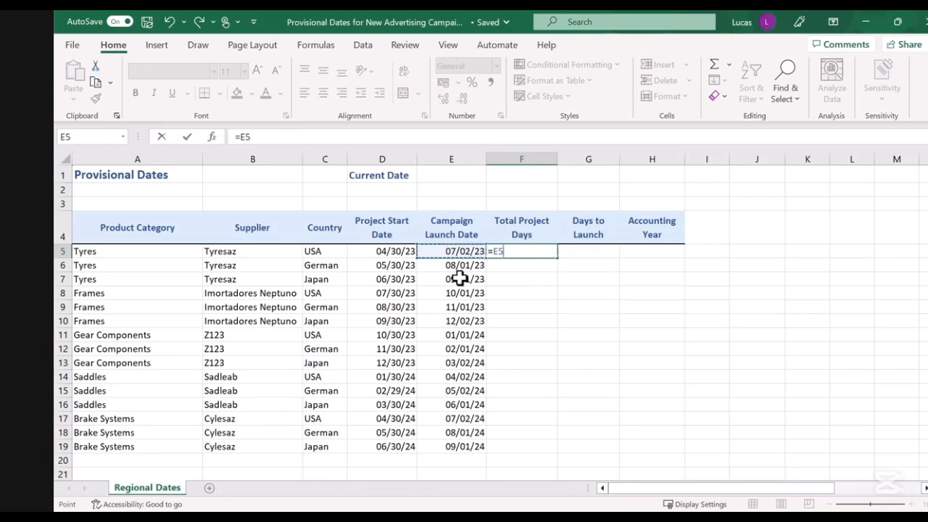
{"action": "type", "text": "-"}
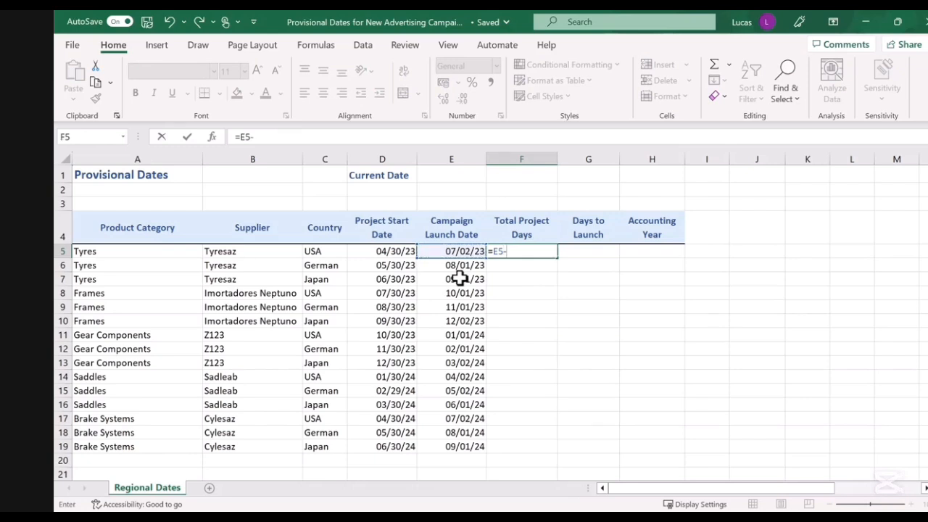
{"action": "left_click", "coordinate": [393, 252]}
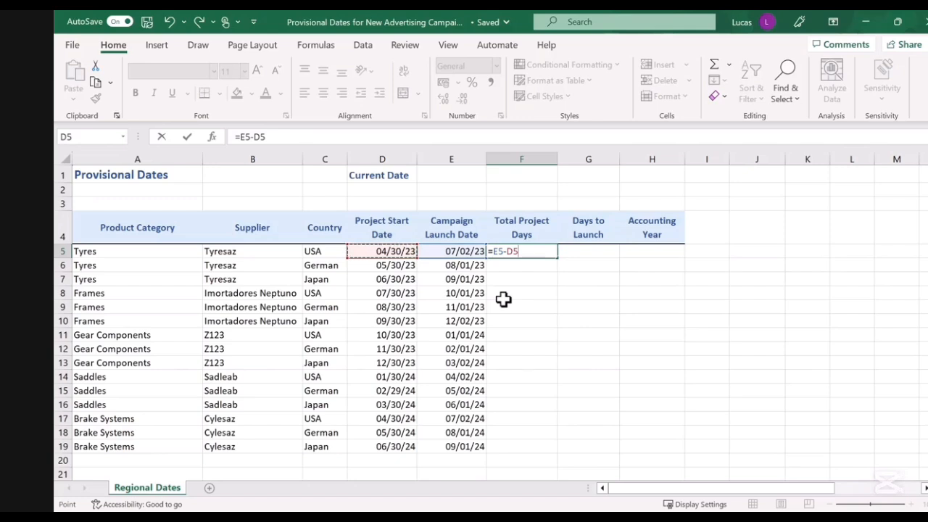
{"action": "key", "text": "Return"}
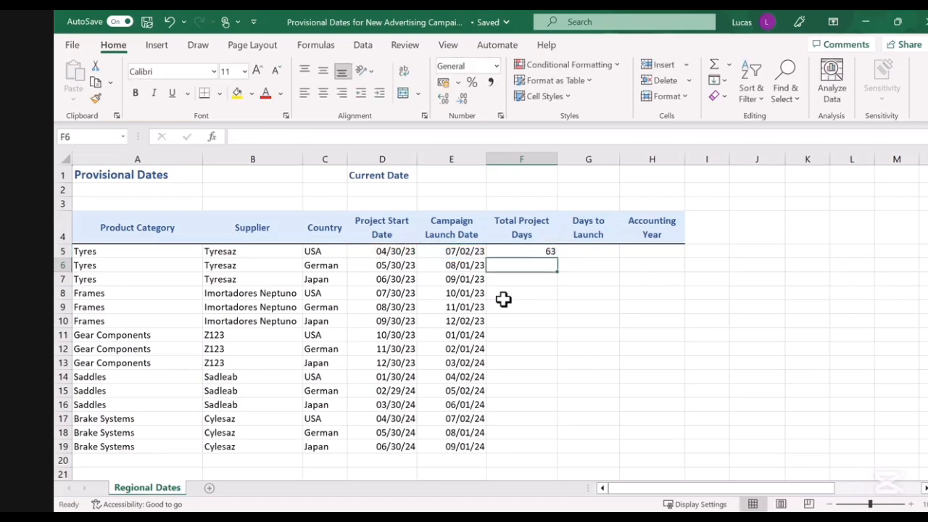
Edit the F5 formula to add 1 to the date difference, giving =E5-D5+1
{"action": "left_click", "coordinate": [503, 251]}
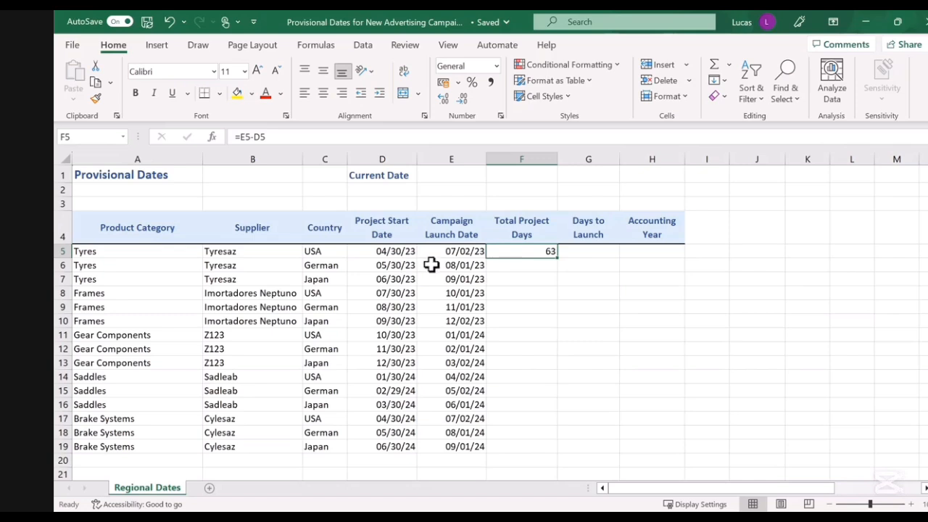
{"action": "double_click", "coordinate": [540, 251]}
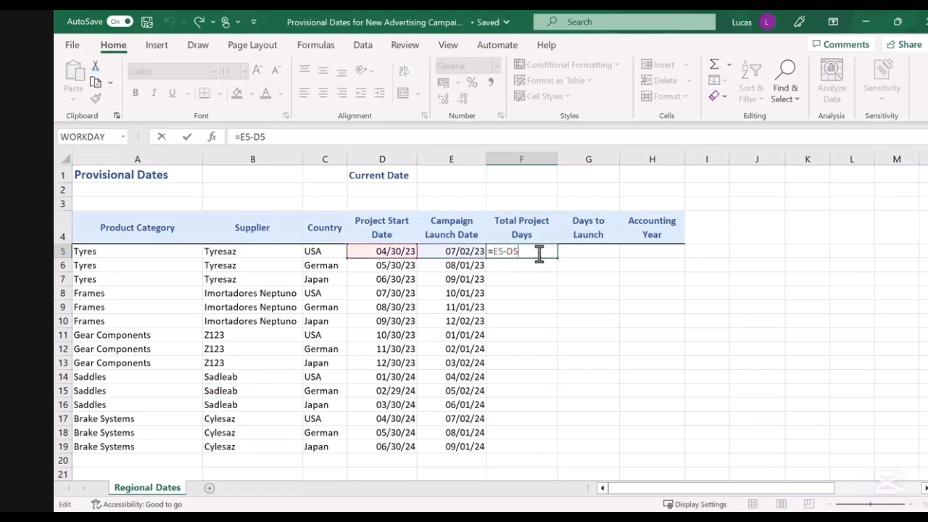
{"action": "type", "text": "+1"}
{"action": "key", "text": "Return"}
{"action": "left_click", "coordinate": [538, 252]}
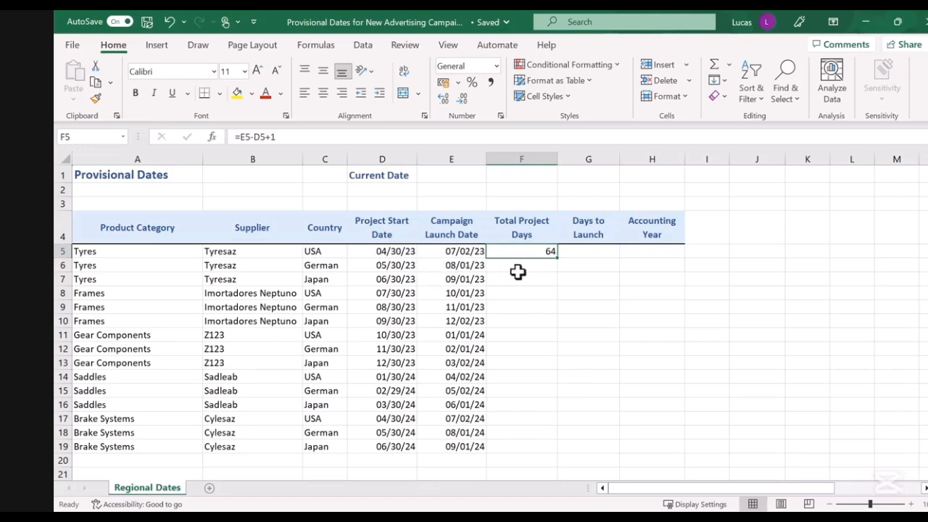
Enter the TODAY function in E1 as the current date
{"action": "left_click", "coordinate": [596, 256]}
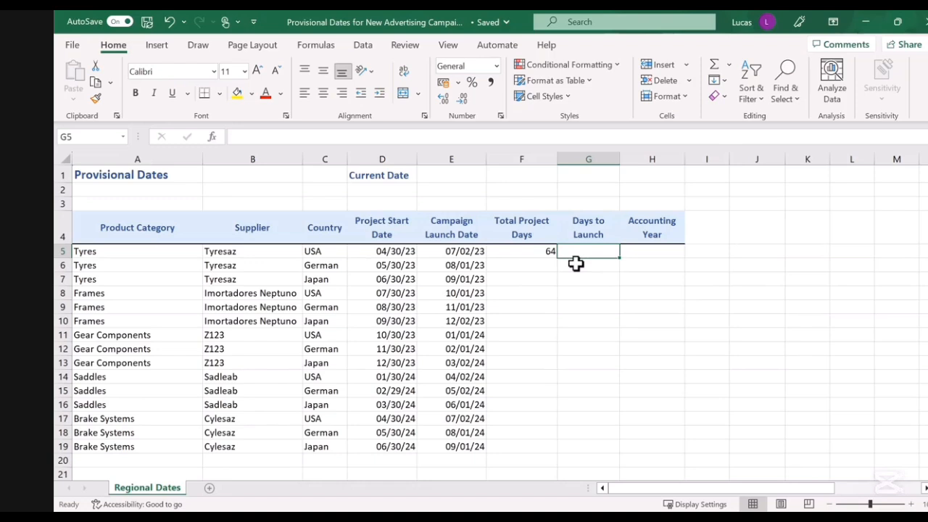
{"action": "left_click", "coordinate": [469, 175]}
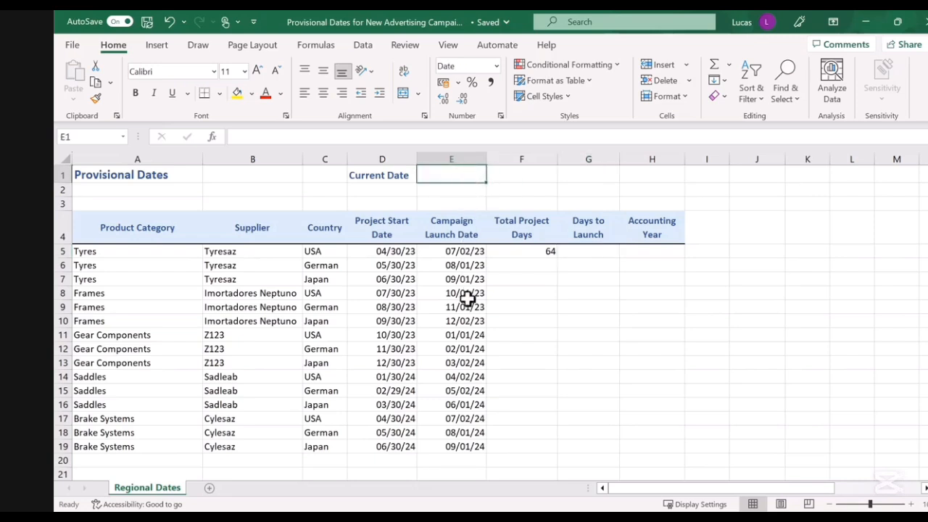
{"action": "type", "text": "=today"}
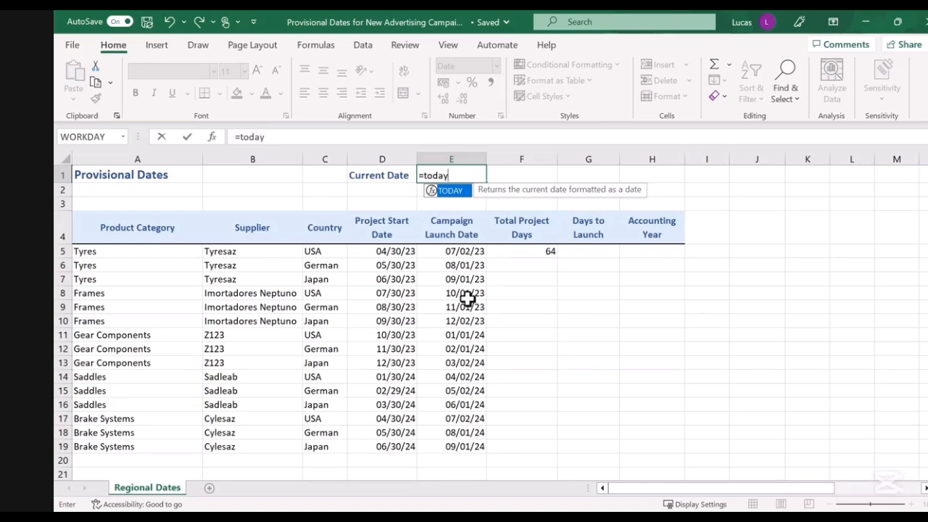
{"action": "type", "text": "("}
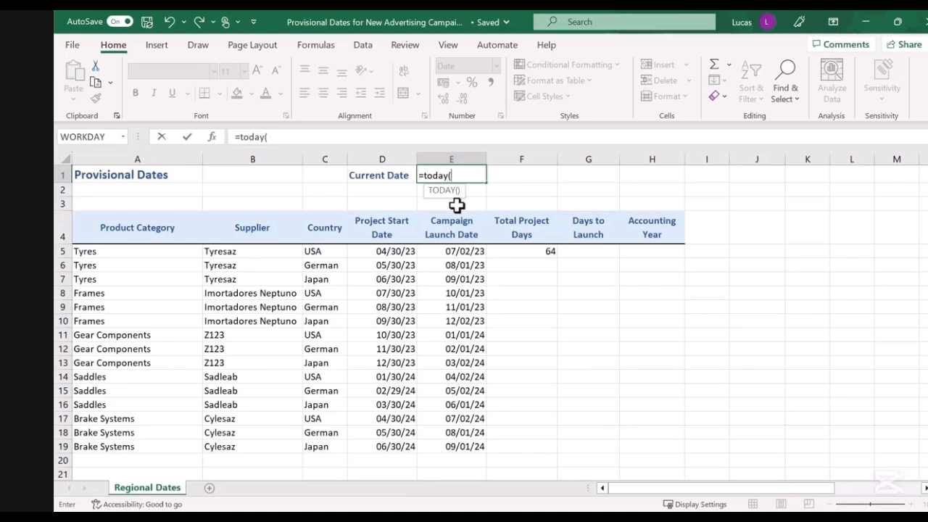
{"action": "type", "text": ")"}
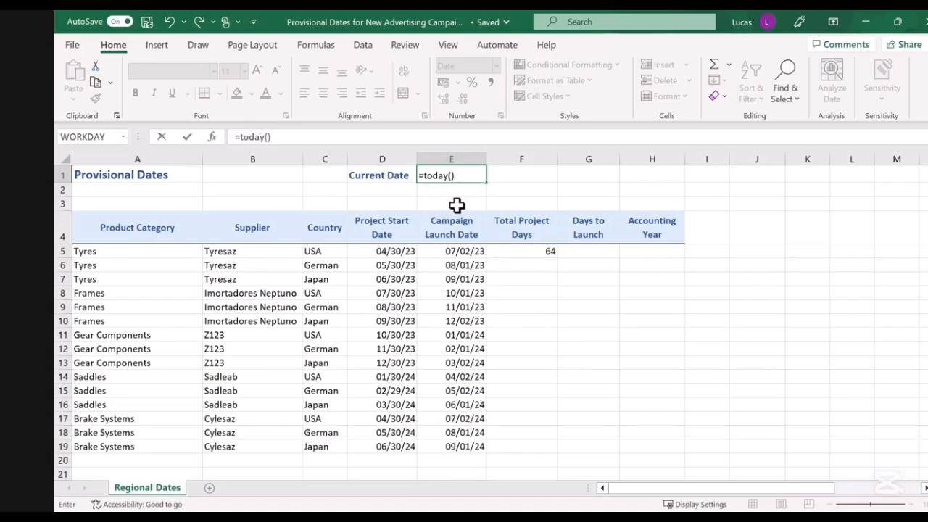
{"action": "key", "text": "F2"}
{"action": "key", "text": "Return"}
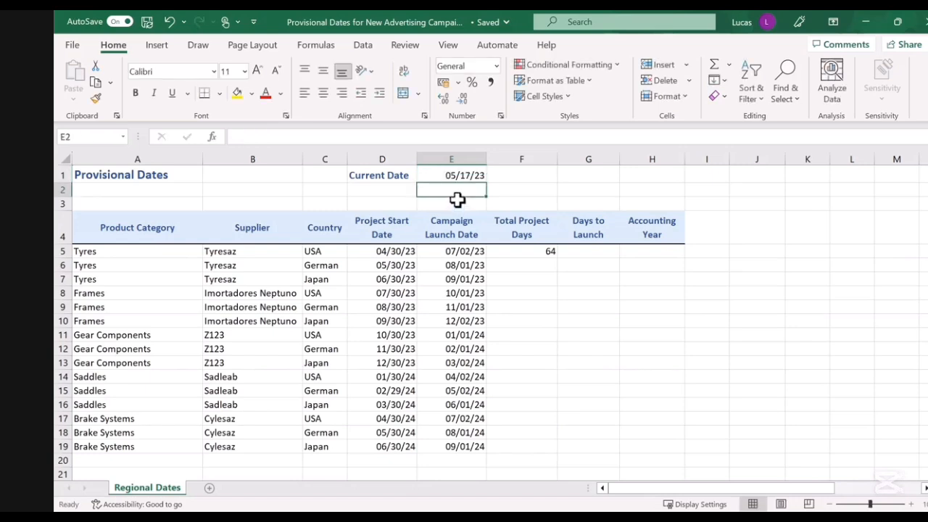
{"action": "left_click", "coordinate": [455, 174]}
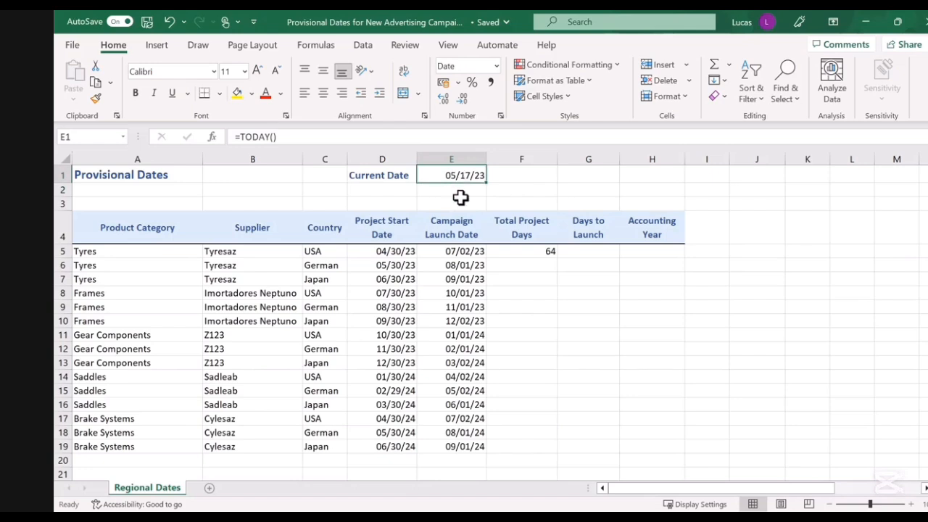
Enter =E5-$E$1 in G5, subtracting the absolutely referenced current date from the campaign launch date
{"action": "left_click", "coordinate": [593, 252]}
{"action": "type", "text": "="}
{"action": "left_click", "coordinate": [457, 252]}
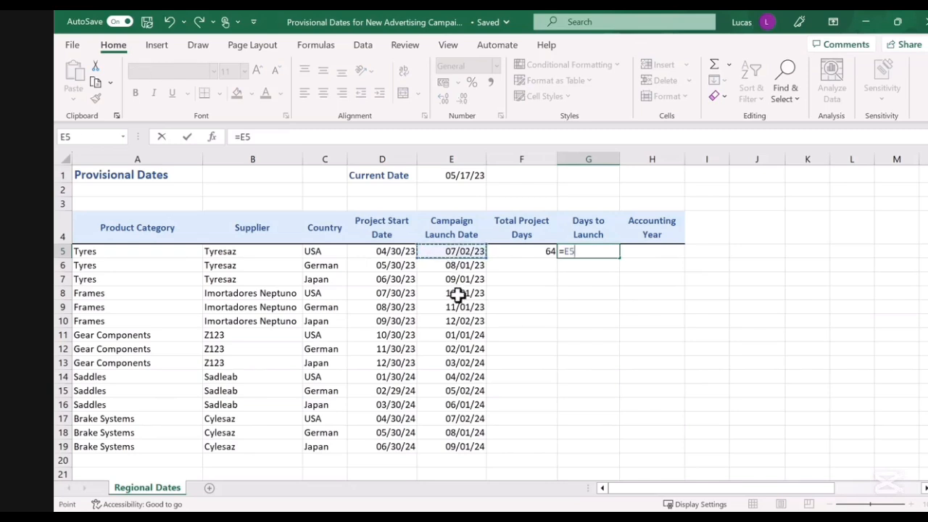
{"action": "type", "text": "-"}
{"action": "left_click", "coordinate": [457, 178]}
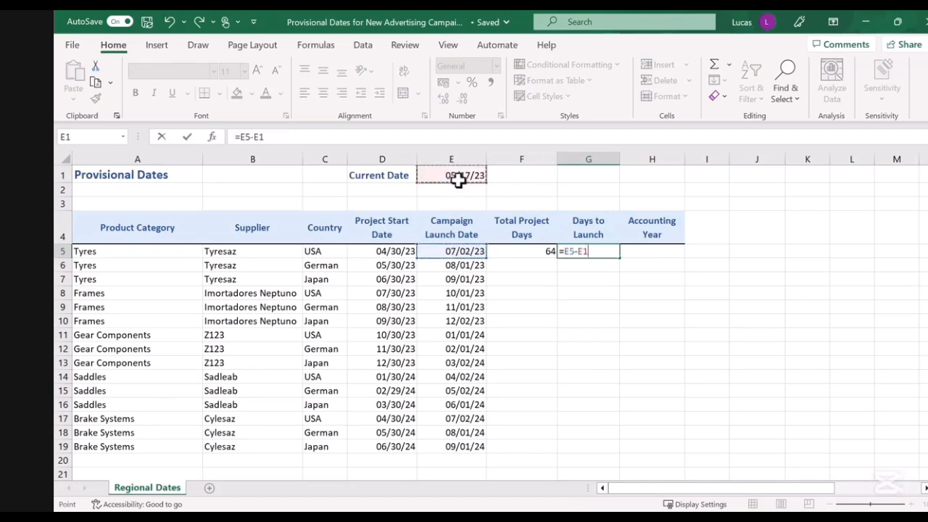
{"action": "left_click", "coordinate": [580, 252]}
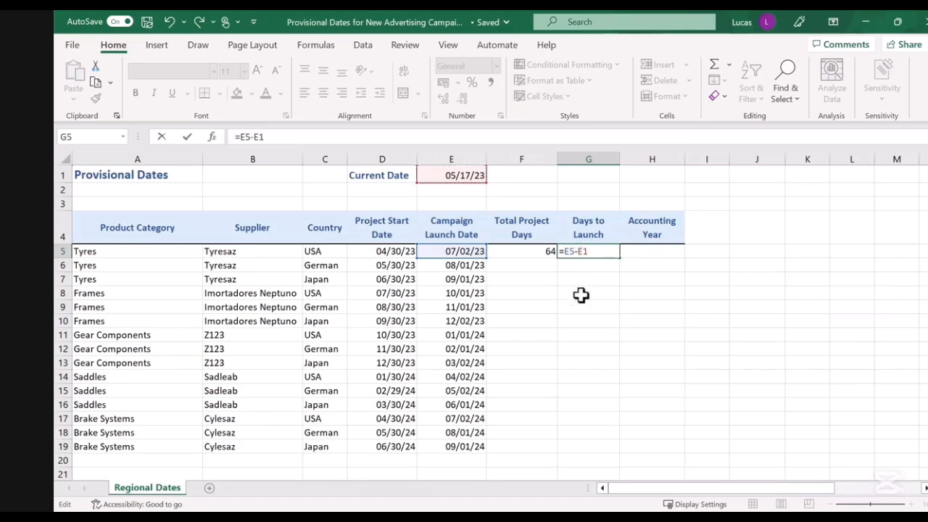
{"action": "type", "text": "$"}
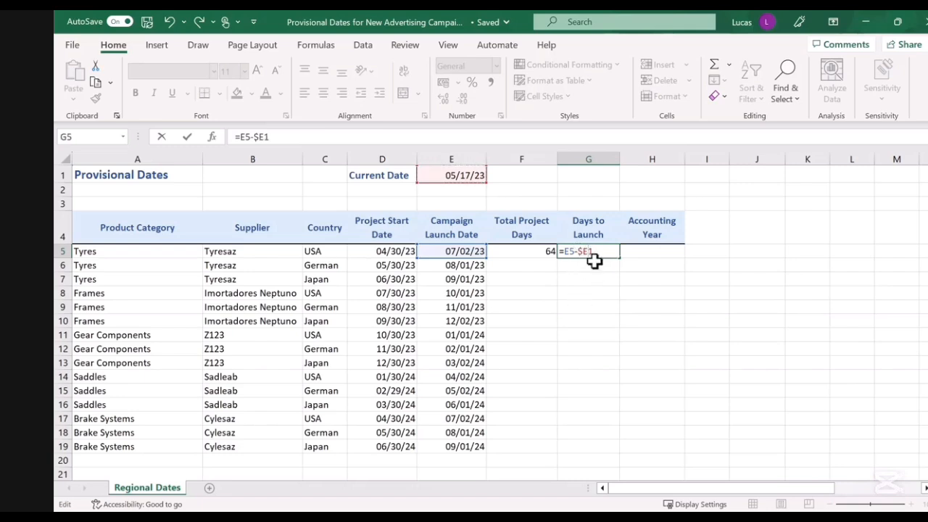
{"action": "key", "text": "Right"}
{"action": "type", "text": "$"}
{"action": "key", "text": "Return"}
{"action": "left_click", "coordinate": [593, 251]}
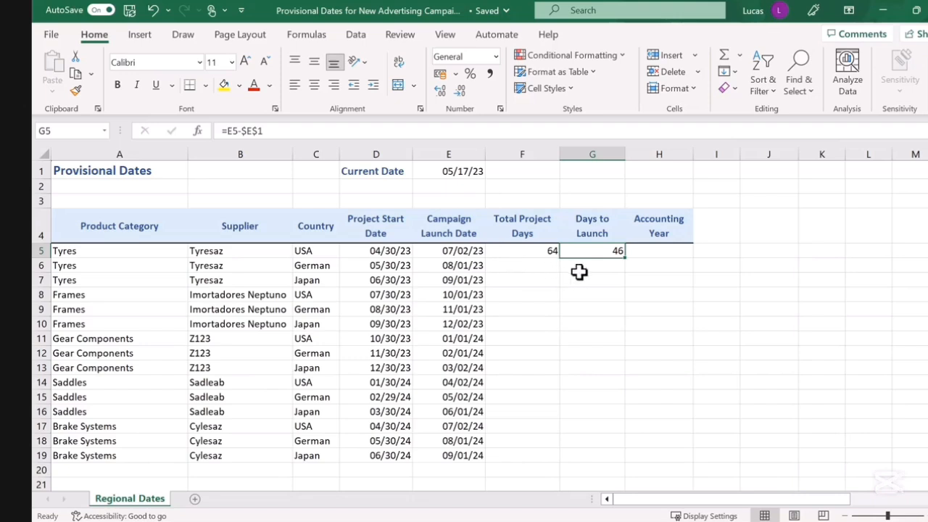
Enter =YEAR(E5) in H5 to return the year of the campaign launch date
{"action": "left_click", "coordinate": [660, 253]}
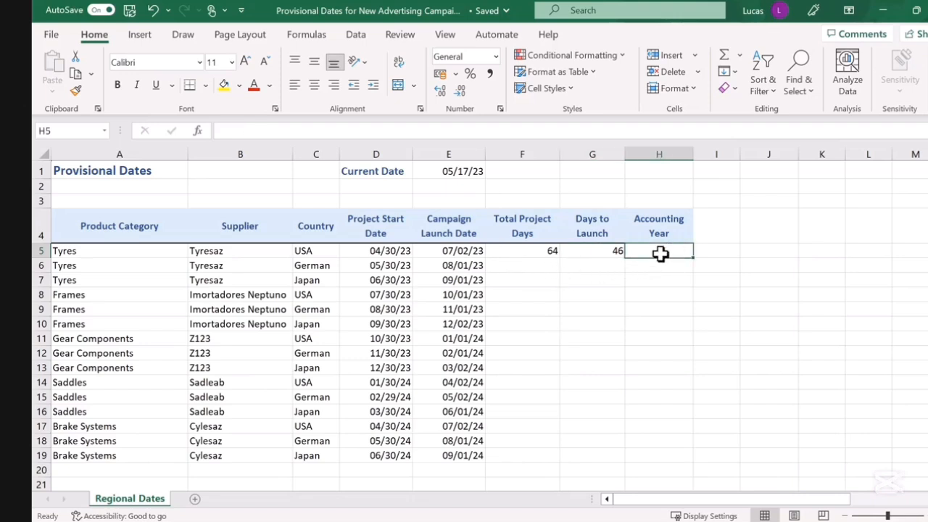
{"action": "type", "text": "="}
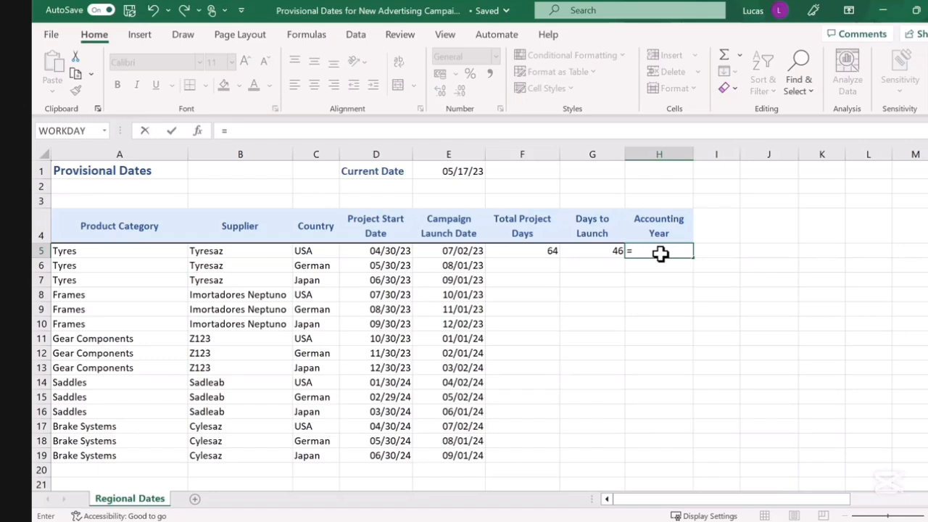
{"action": "type", "text": "year"}
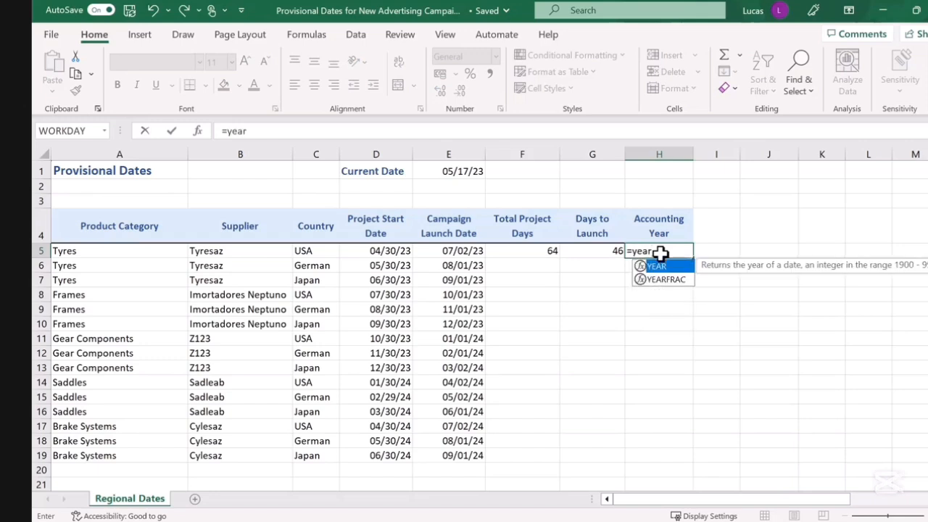
{"action": "type", "text": "("}
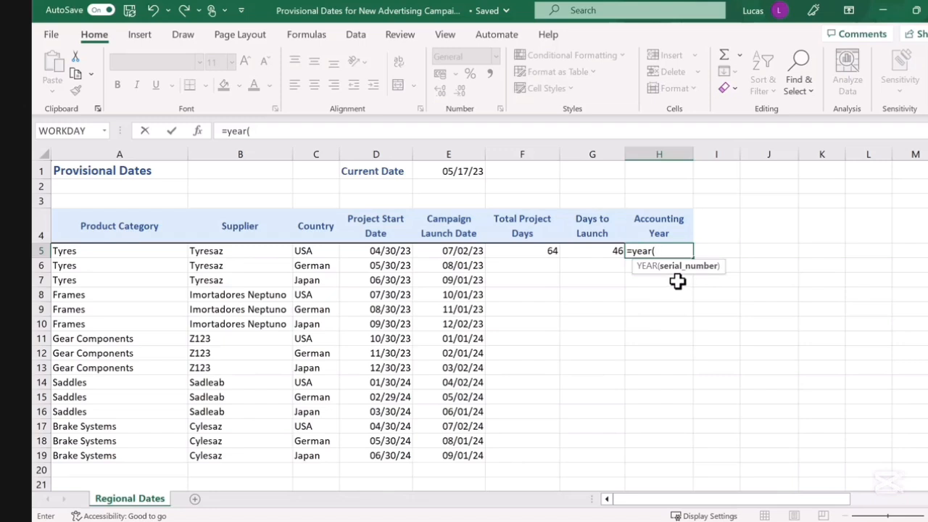
{"action": "left_click", "coordinate": [460, 251]}
{"action": "type", "text": ")"}
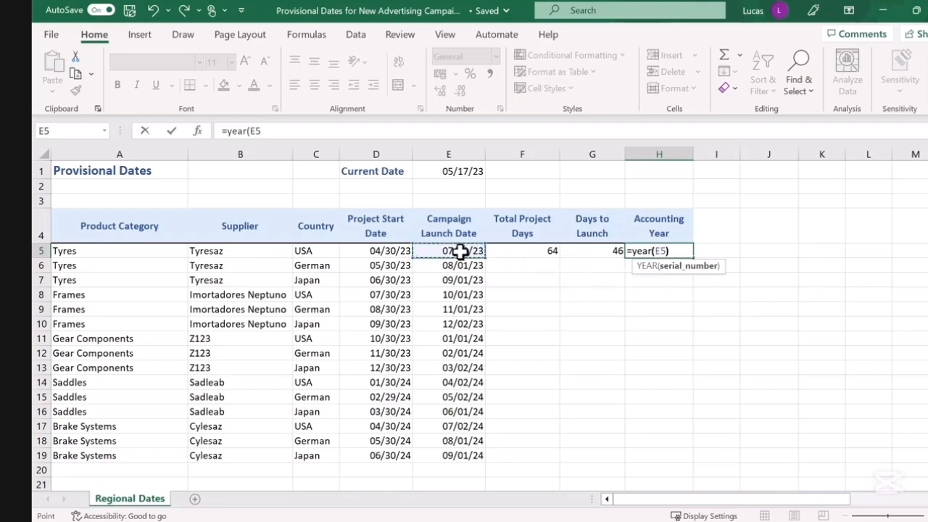
{"action": "key", "text": "Return"}
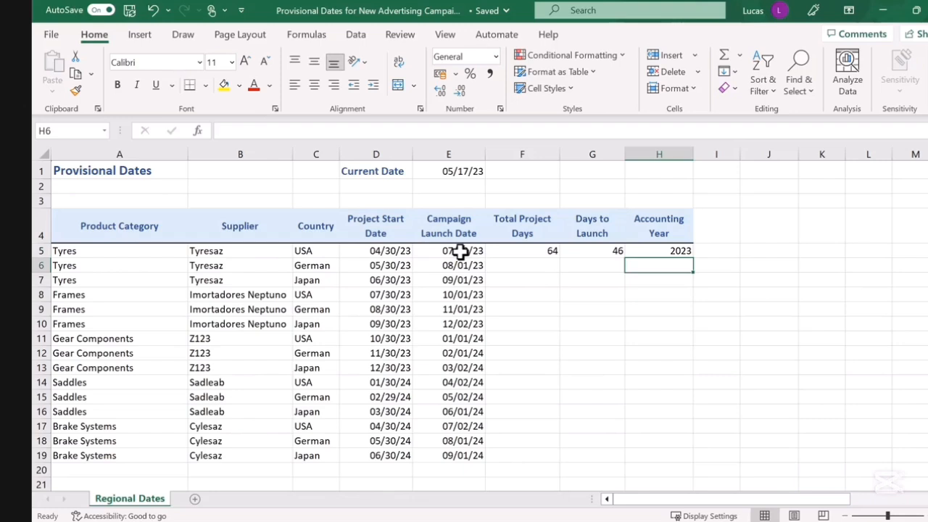
{"action": "left_click", "coordinate": [646, 251]}
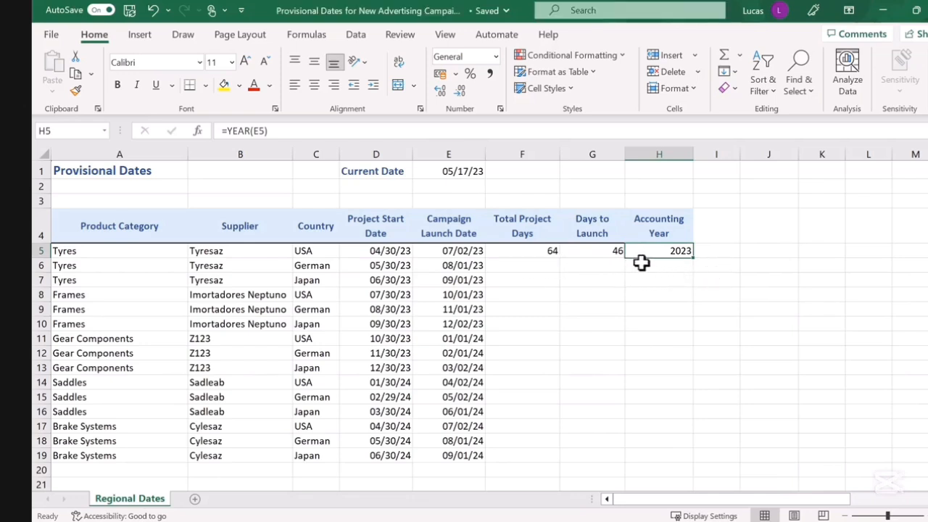
Fill the Total Project Days, Days to Launch and Accounting Year formulas down to row 19
{"action": "left_click", "coordinate": [544, 250]}
{"action": "double_click", "coordinate": [560, 259]}
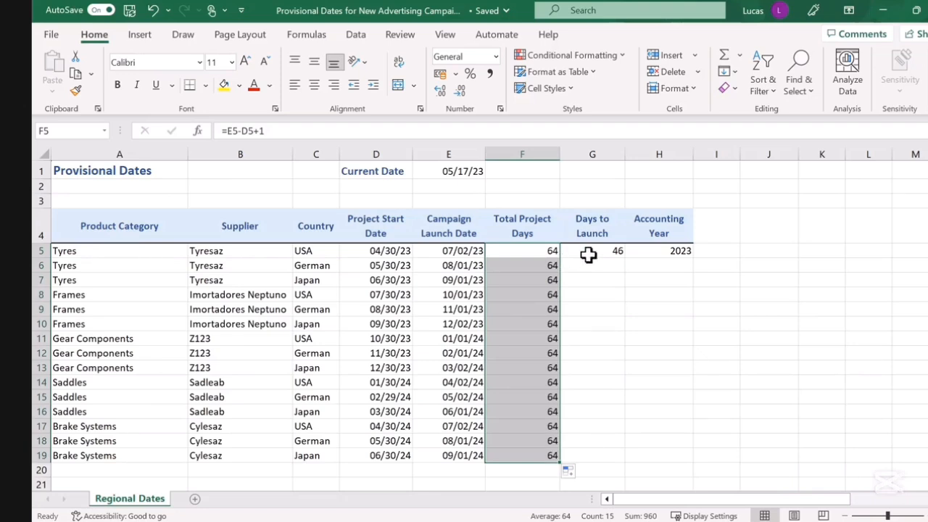
{"action": "left_click", "coordinate": [588, 254]}
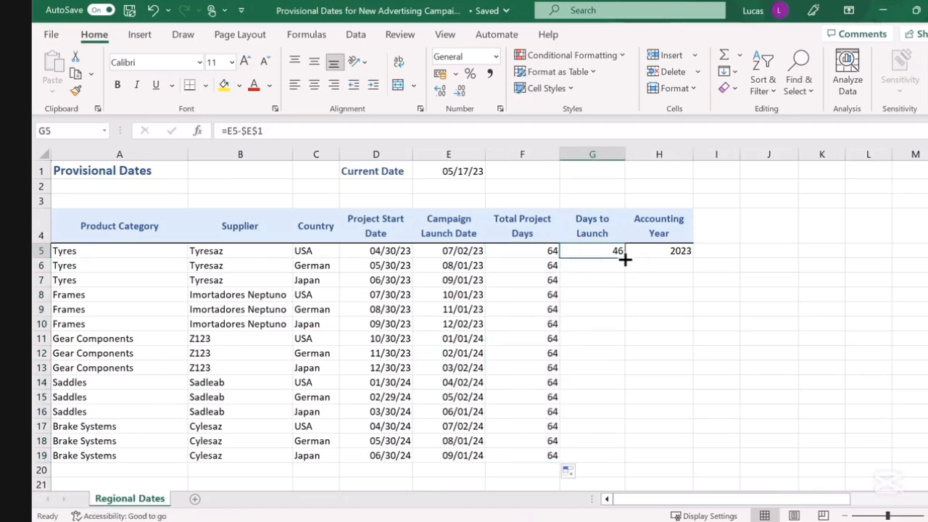
{"action": "double_click", "coordinate": [625, 258]}
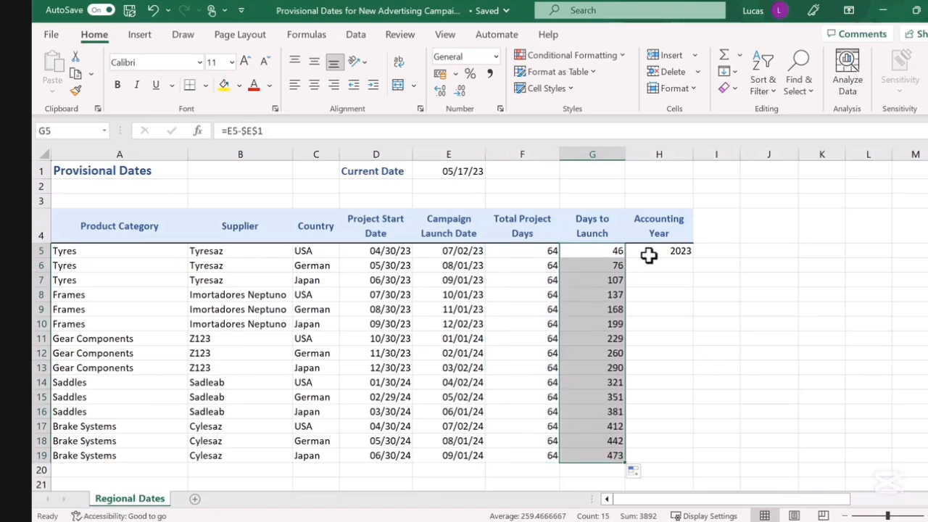
{"action": "left_click", "coordinate": [648, 255]}
{"action": "double_click", "coordinate": [693, 258]}
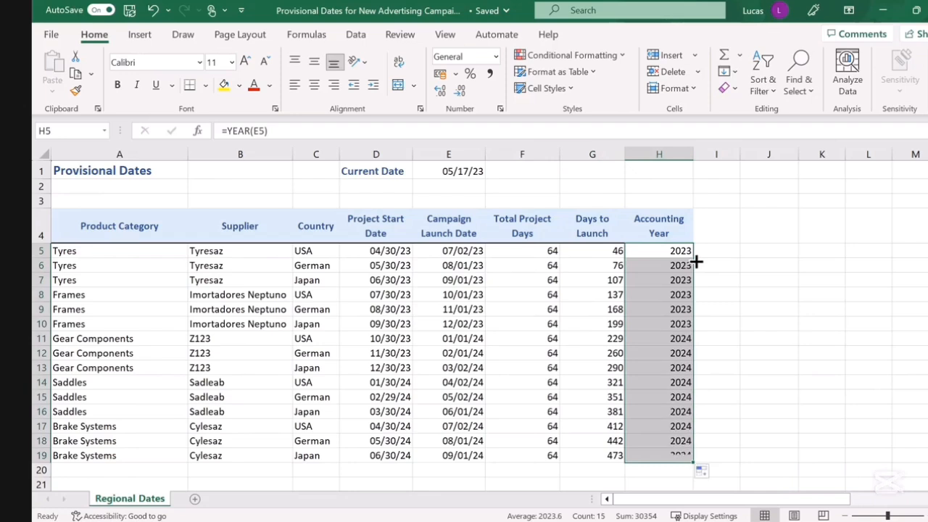